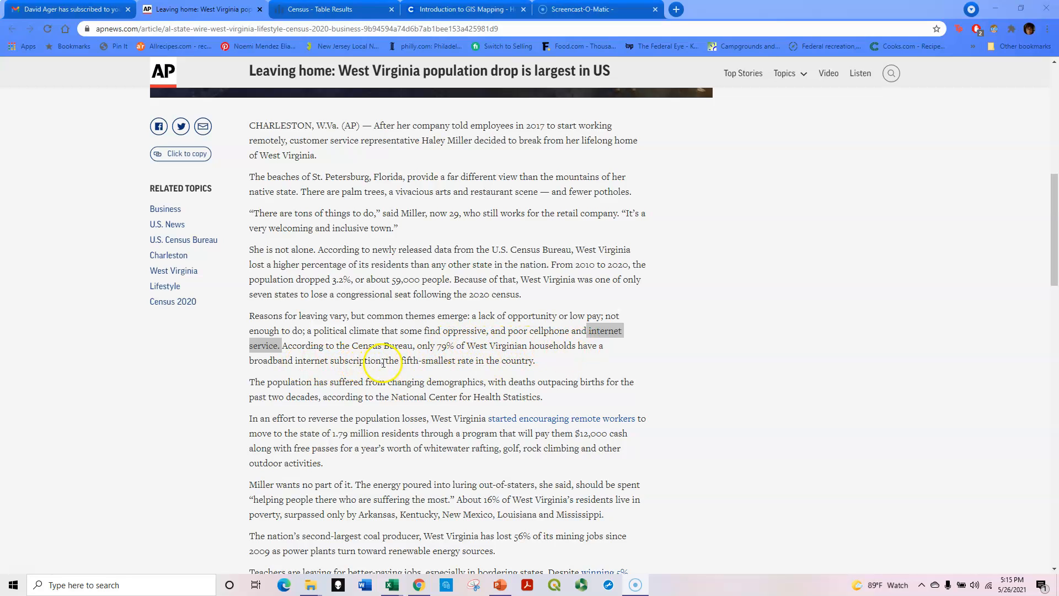
- Switch to the Census tab and open the Explore Census Data home page
{"action": "left_click", "coordinate": [548, 360]}
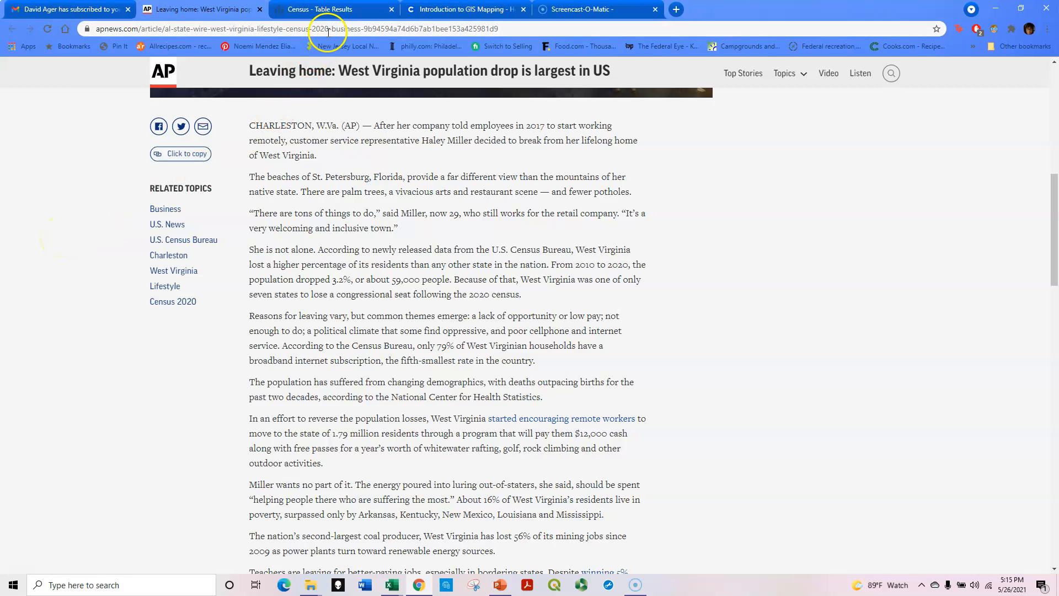
{"action": "left_click", "coordinate": [338, 11]}
{"action": "left_click", "coordinate": [45, 77]}
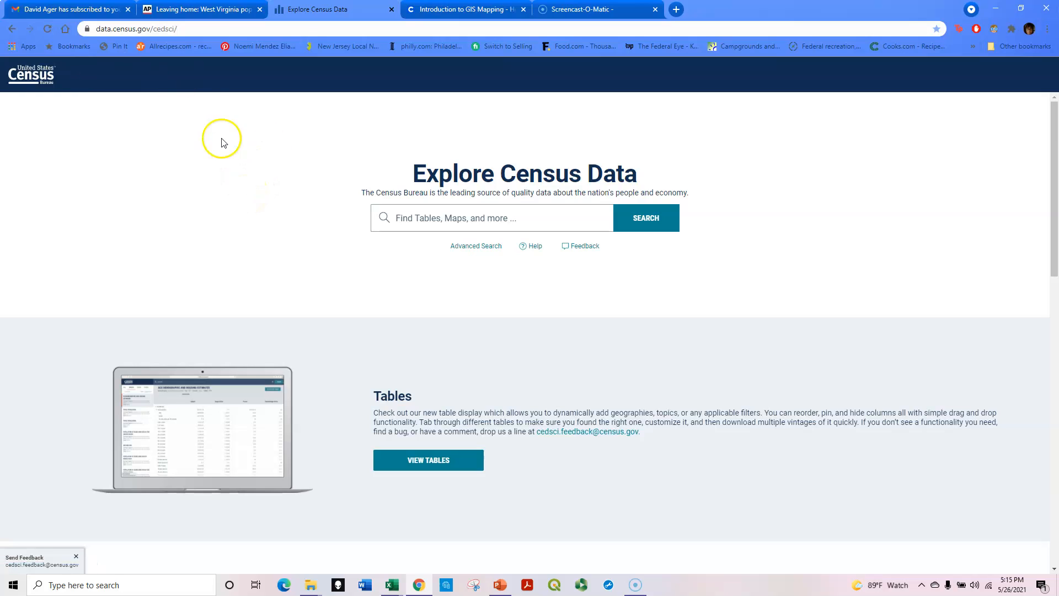
- Search Census data for internet west virginia
{"action": "left_click", "coordinate": [459, 214]}
{"action": "left_click", "coordinate": [460, 214]}
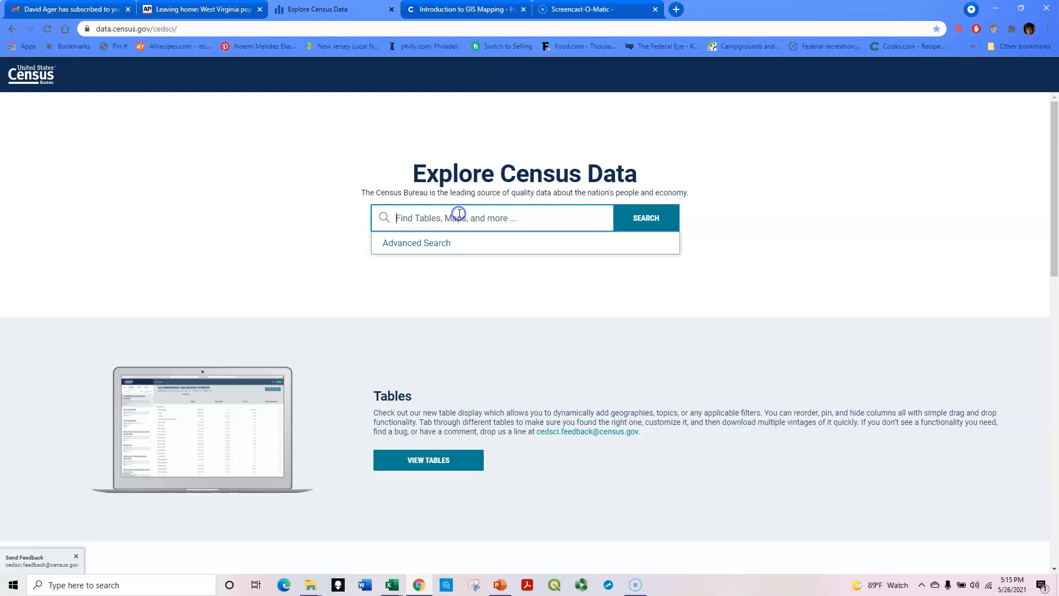
{"action": "type", "text": "internet west virginia"}
{"action": "left_click", "coordinate": [650, 218]}
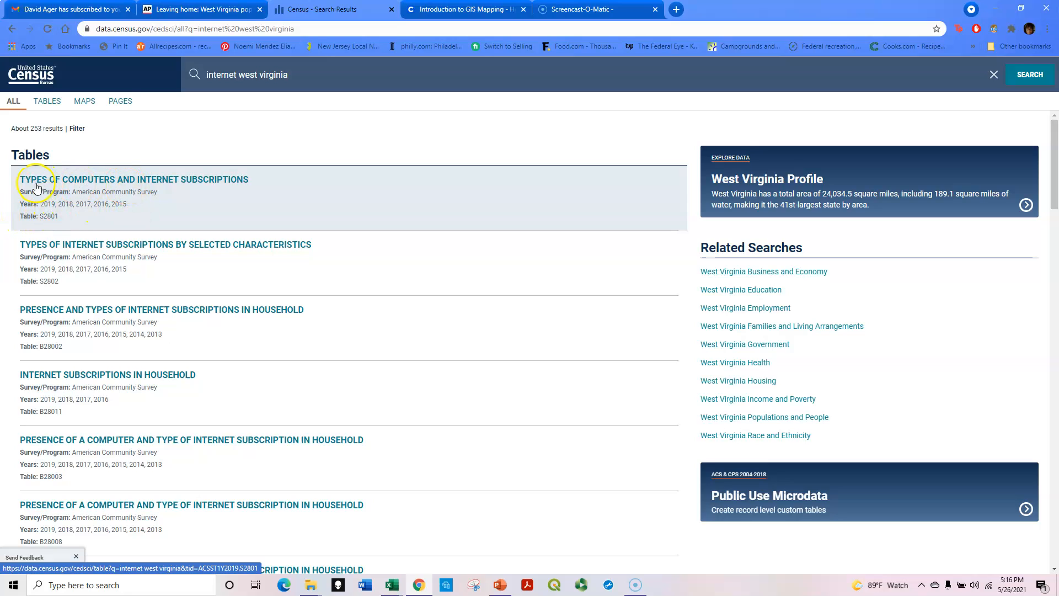
- Open the Types of Computers and Internet Subscriptions table and collapse its Types of Computer section
{"action": "left_click", "coordinate": [173, 184]}
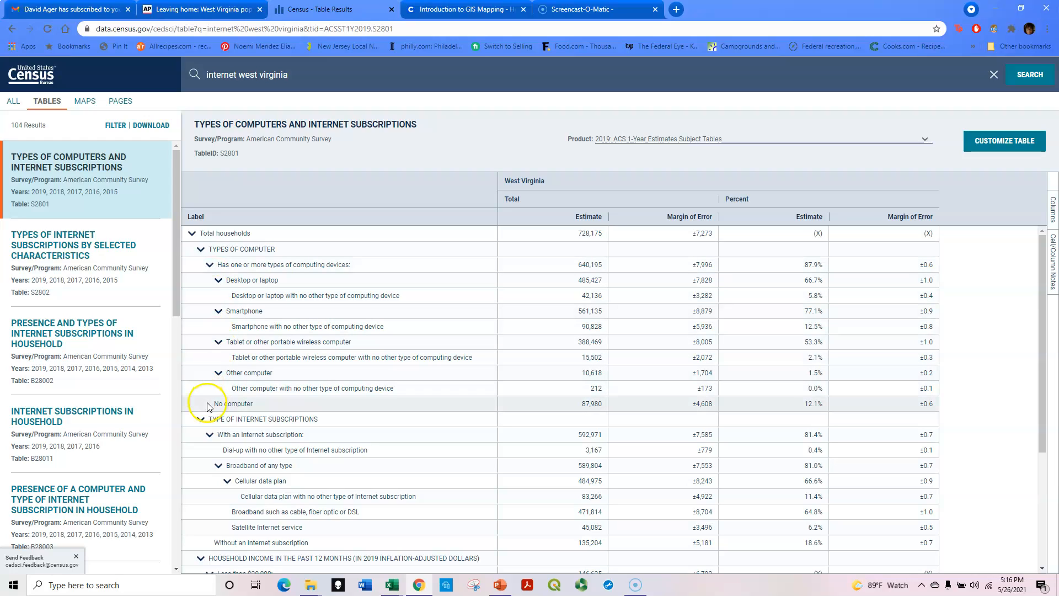
{"action": "left_click", "coordinate": [201, 251]}
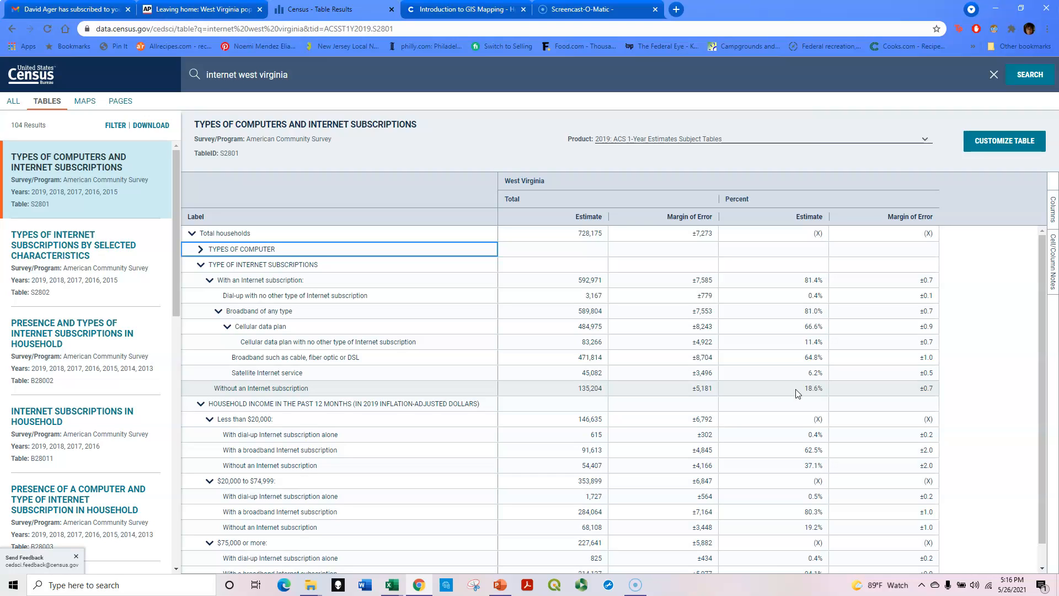
{"action": "left_click", "coordinate": [791, 283]}
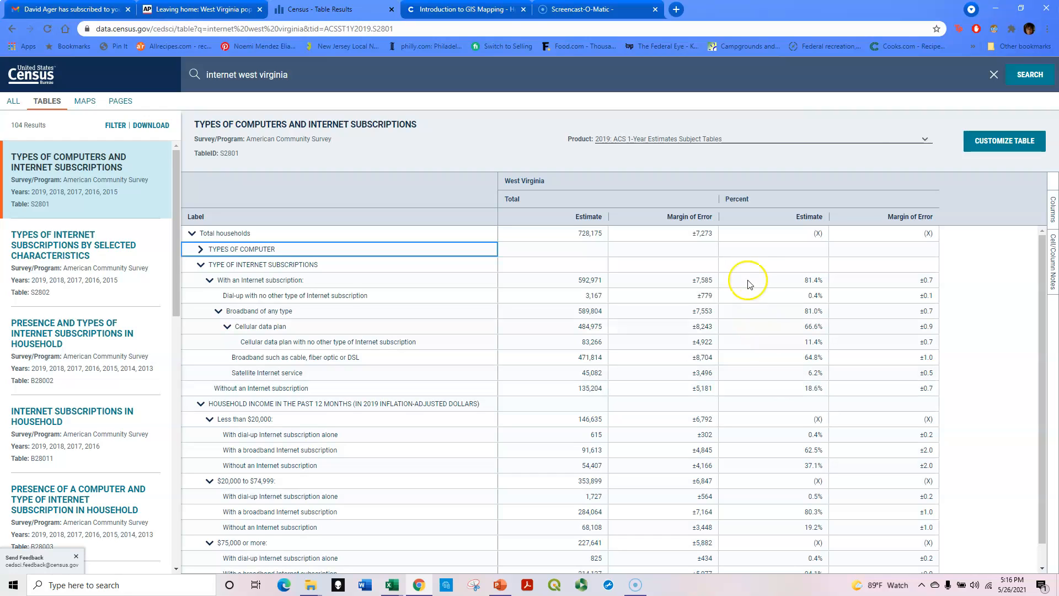
- Open the table customization view and hide the margin of error columns
{"action": "left_click", "coordinate": [986, 143]}
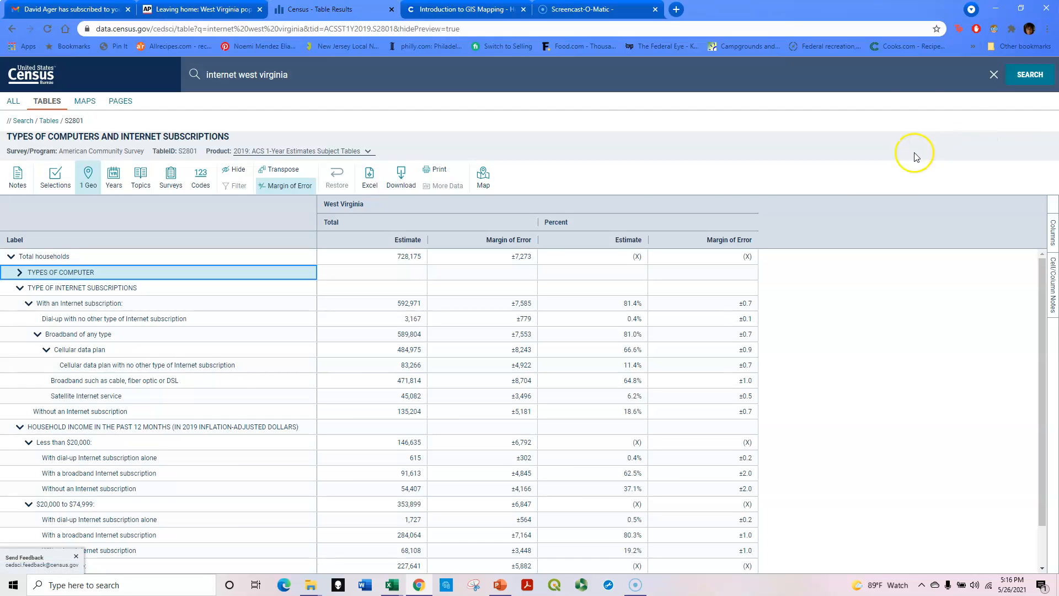
{"action": "left_click", "coordinate": [288, 187]}
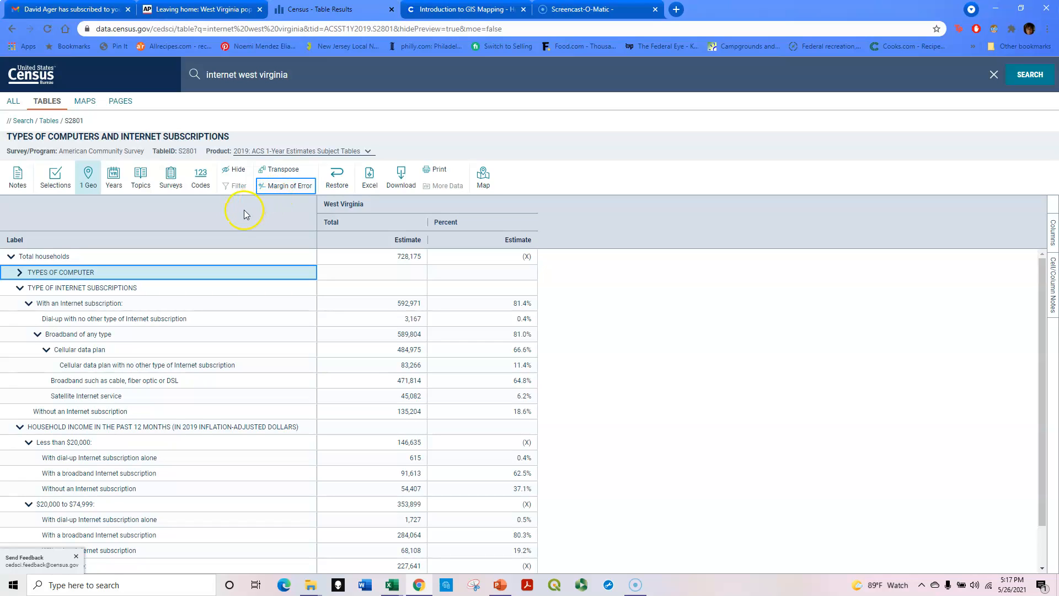
- Set the table's geography to all counties in West Virginia
{"action": "left_click", "coordinate": [90, 181]}
{"action": "left_click", "coordinate": [89, 180]}
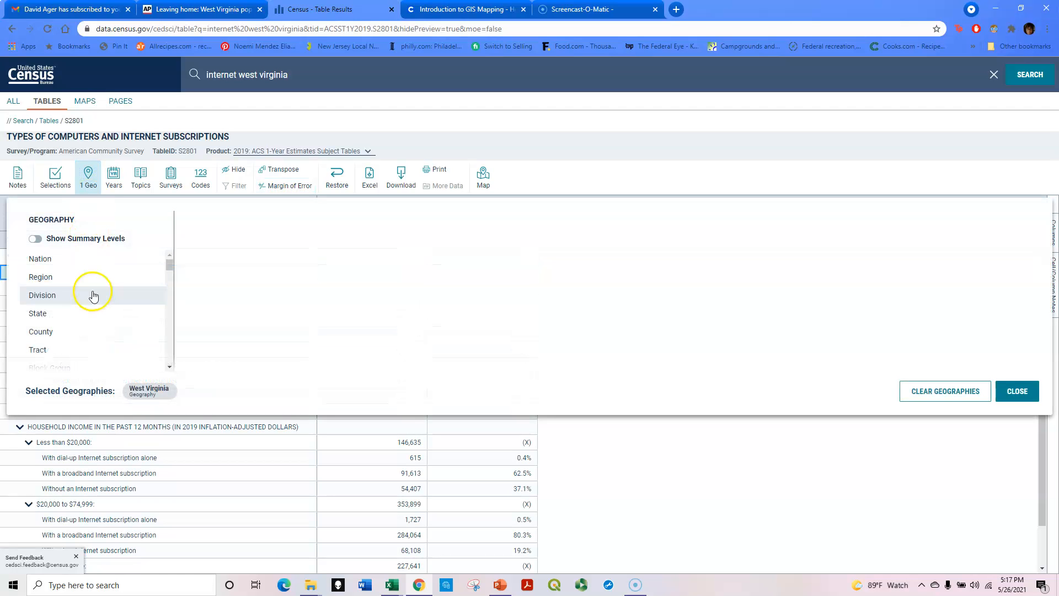
{"action": "left_click", "coordinate": [87, 335]}
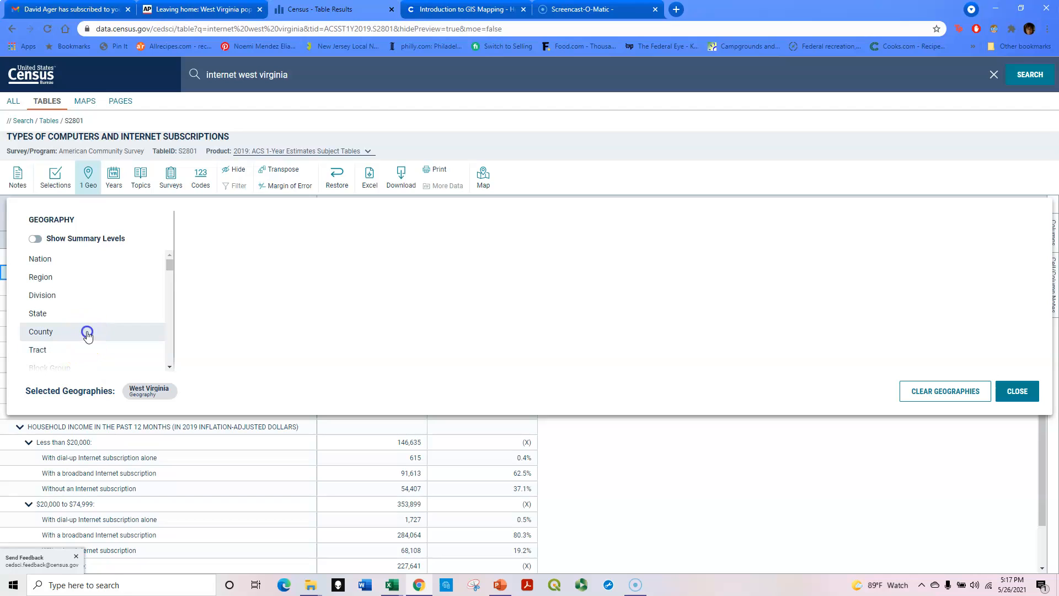
{"action": "scroll", "coordinate": [268, 323], "scroll_direction": "down", "scroll_amount": 10}
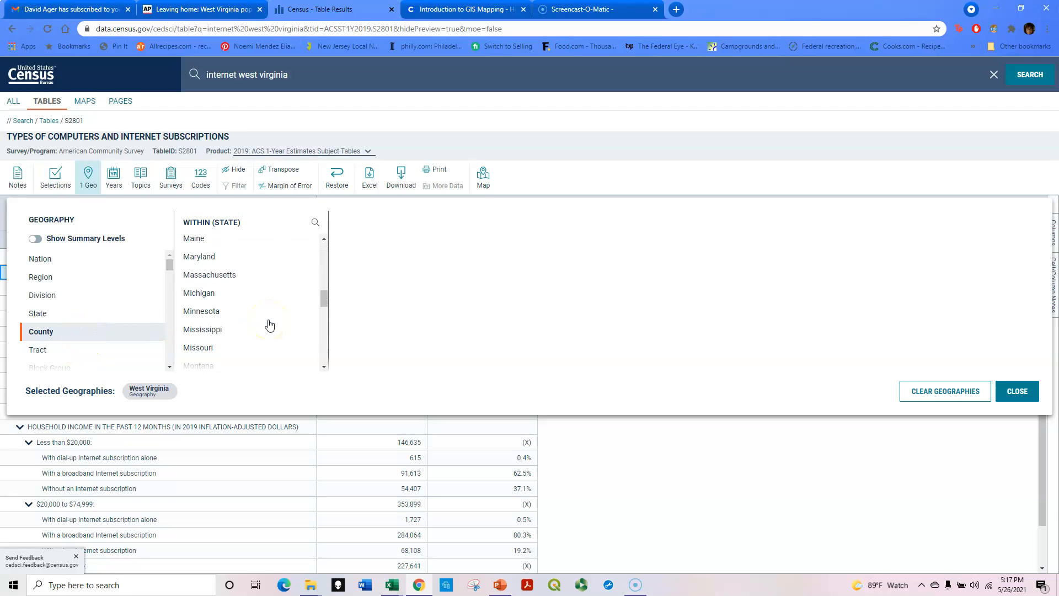
{"action": "scroll", "coordinate": [269, 328], "scroll_direction": "down", "scroll_amount": 5}
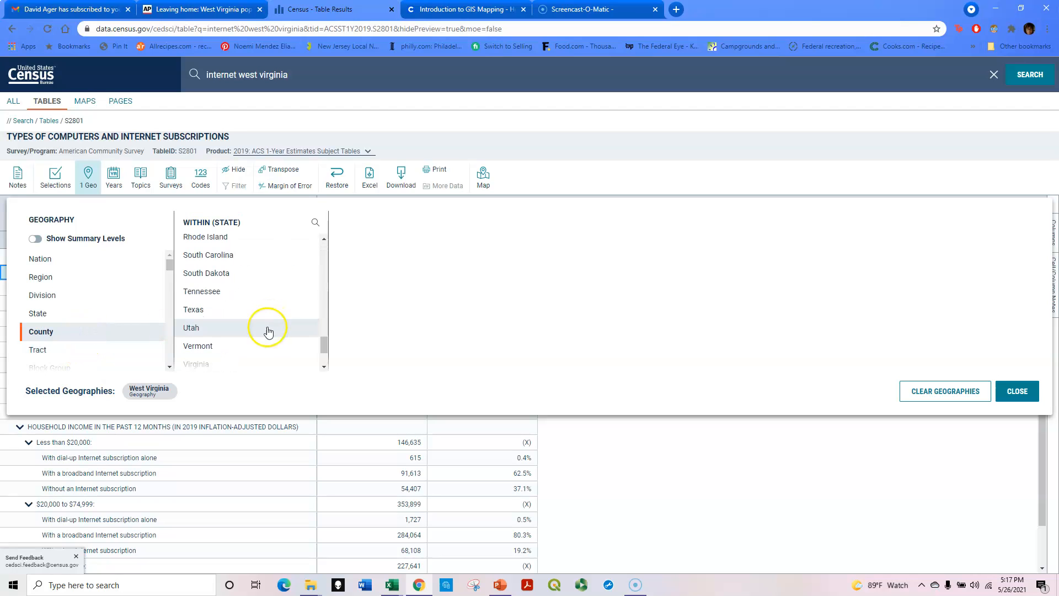
{"action": "left_click", "coordinate": [269, 331]}
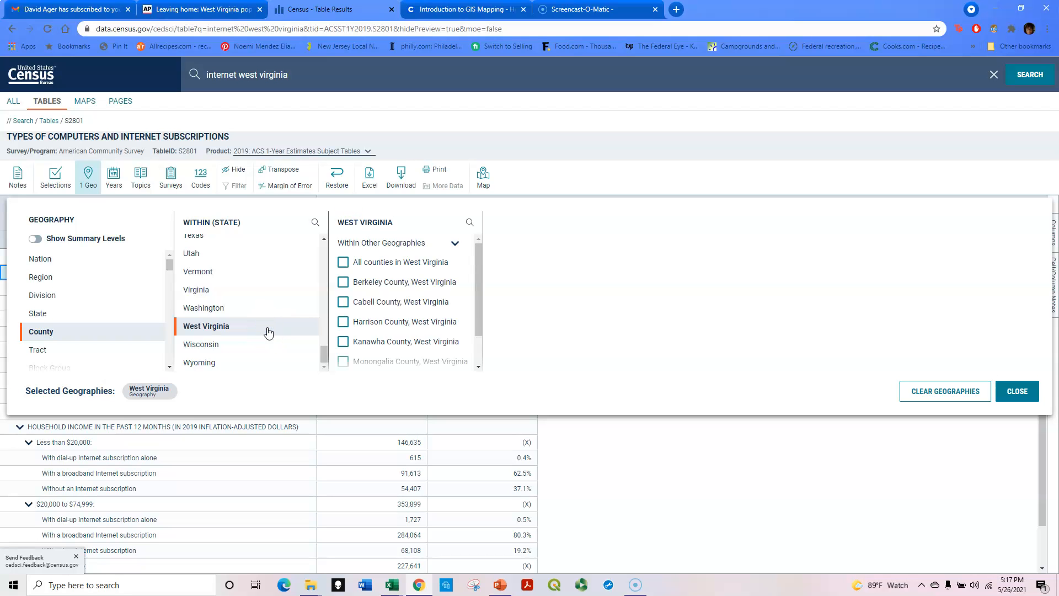
{"action": "left_click", "coordinate": [343, 263]}
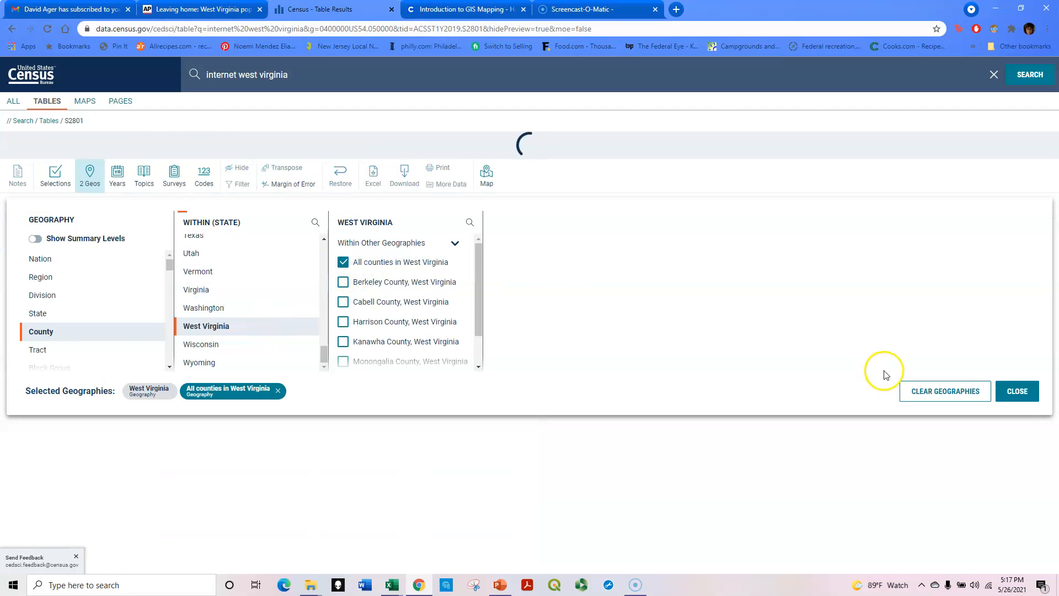
{"action": "left_click", "coordinate": [1029, 392]}
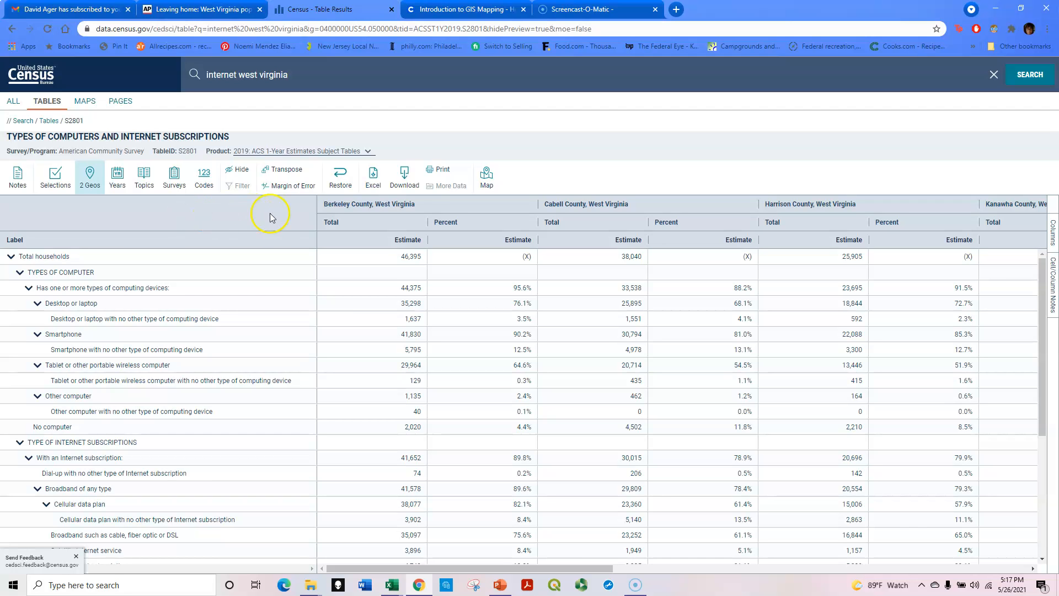
- Show the table as a map and switch the product to 2019 ACS 5-Year Estimates Subject Tables
{"action": "left_click", "coordinate": [479, 186]}
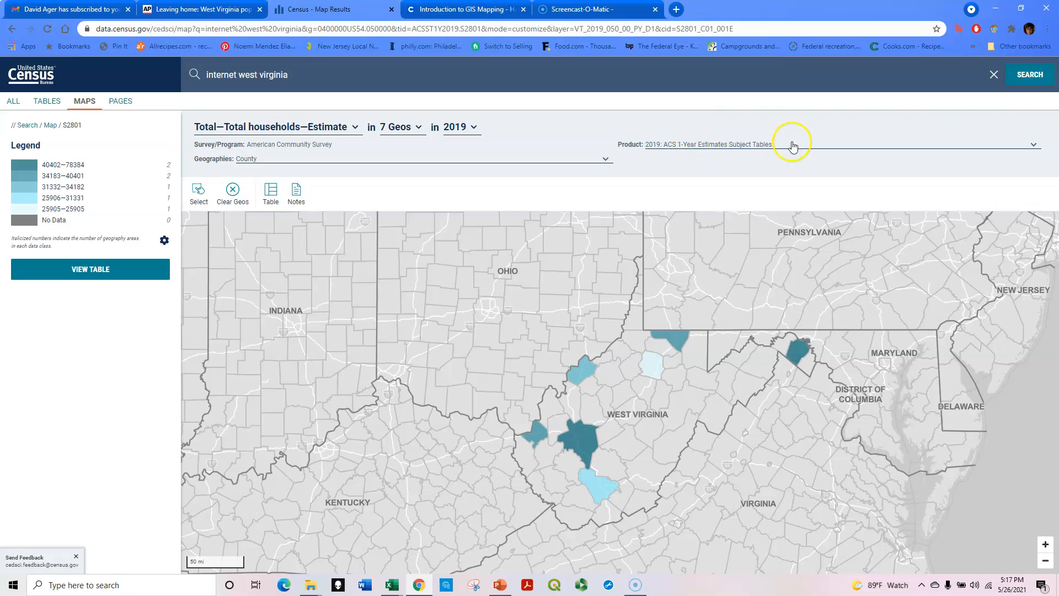
{"action": "left_click", "coordinate": [676, 146]}
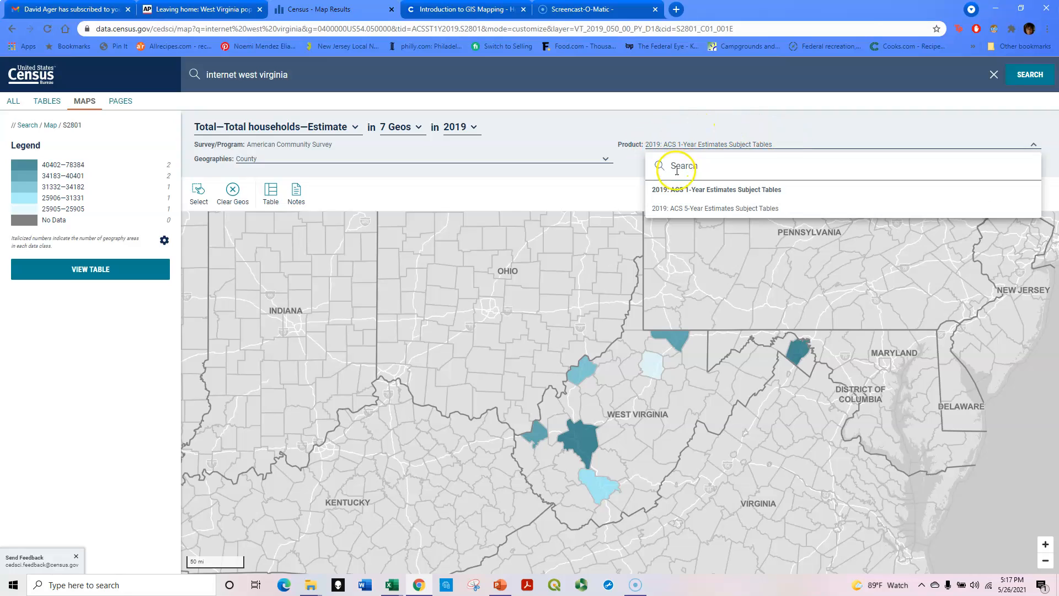
{"action": "left_click", "coordinate": [678, 209]}
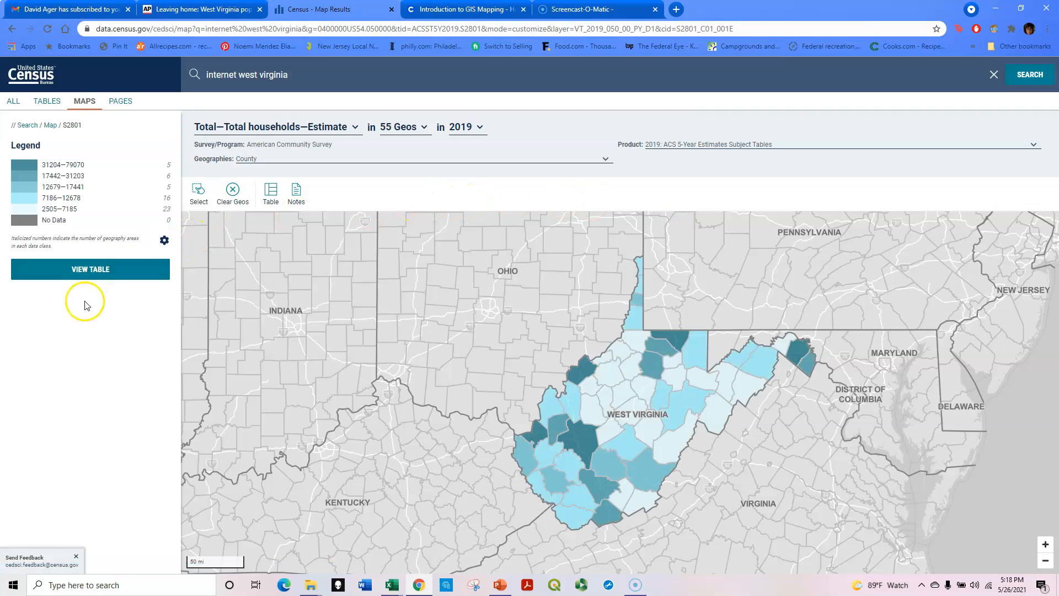
- Map the percent of total households without an Internet subscription
{"action": "left_click", "coordinate": [340, 130]}
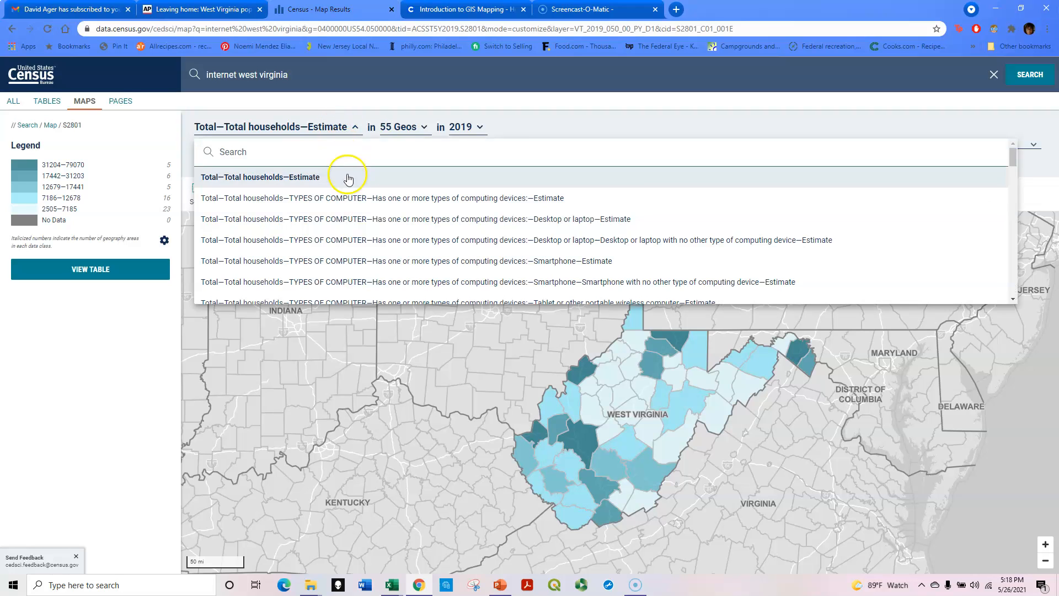
{"action": "scroll", "coordinate": [362, 218], "scroll_direction": "down", "scroll_amount": 2}
{"action": "scroll", "coordinate": [363, 220], "scroll_direction": "down", "scroll_amount": 5}
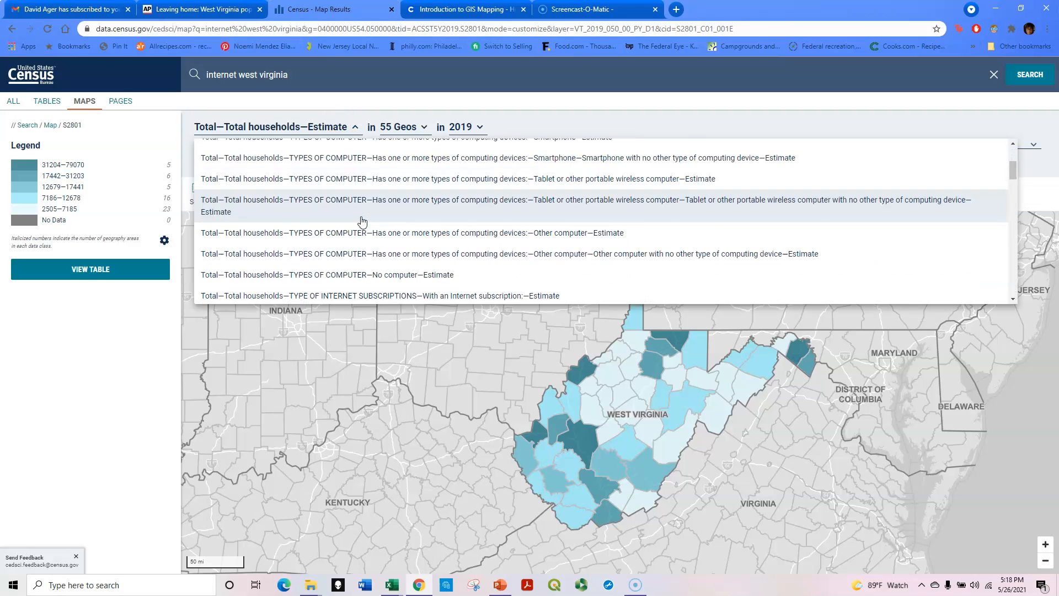
{"action": "scroll", "coordinate": [362, 222], "scroll_direction": "down", "scroll_amount": 8}
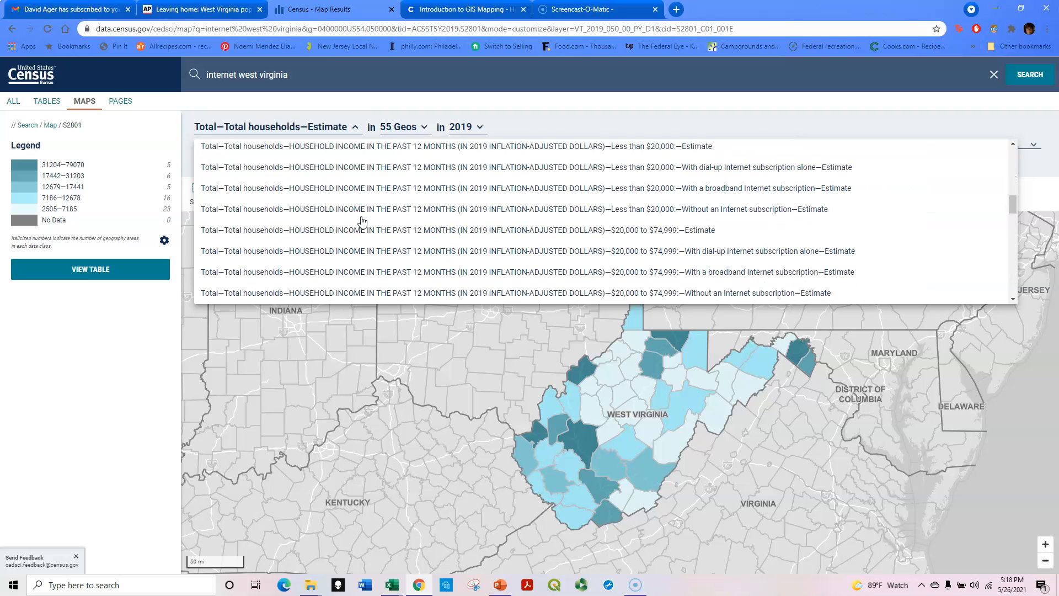
{"action": "scroll", "coordinate": [362, 221], "scroll_direction": "down", "scroll_amount": 5}
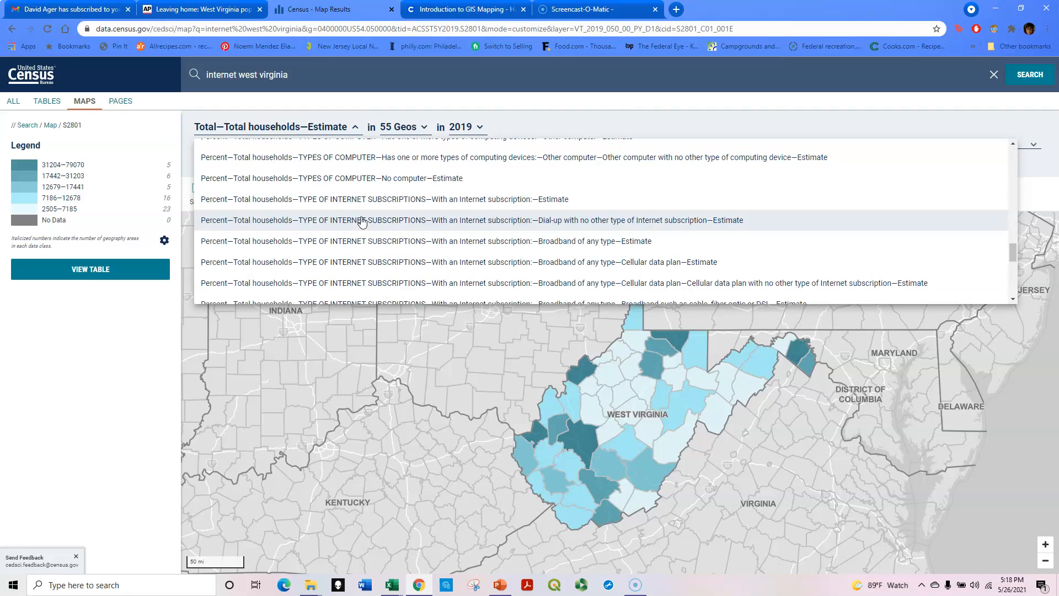
{"action": "scroll", "coordinate": [362, 221], "scroll_direction": "down", "scroll_amount": 2}
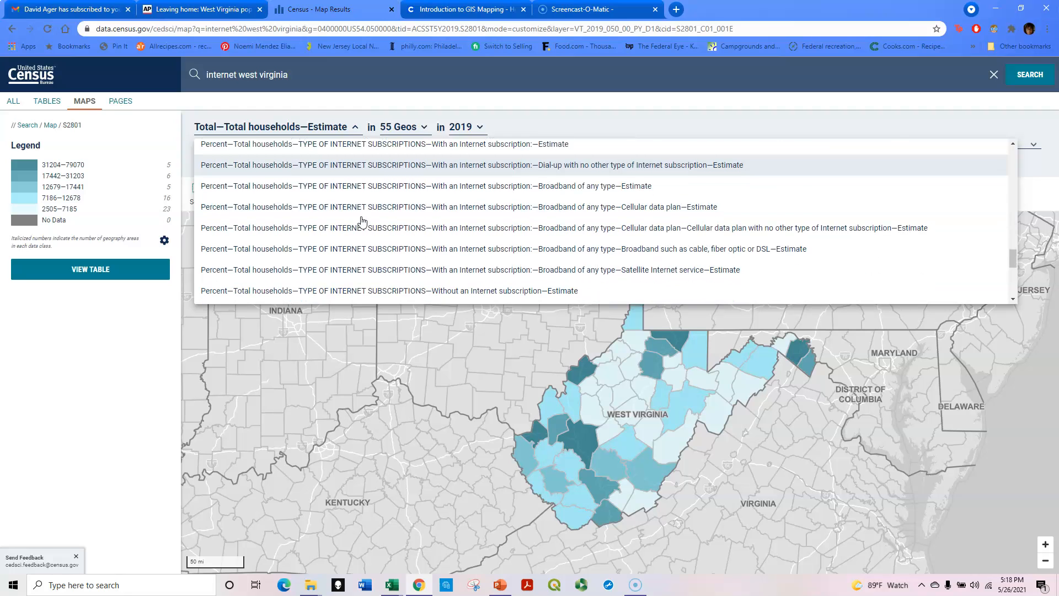
{"action": "left_click", "coordinate": [366, 236]}
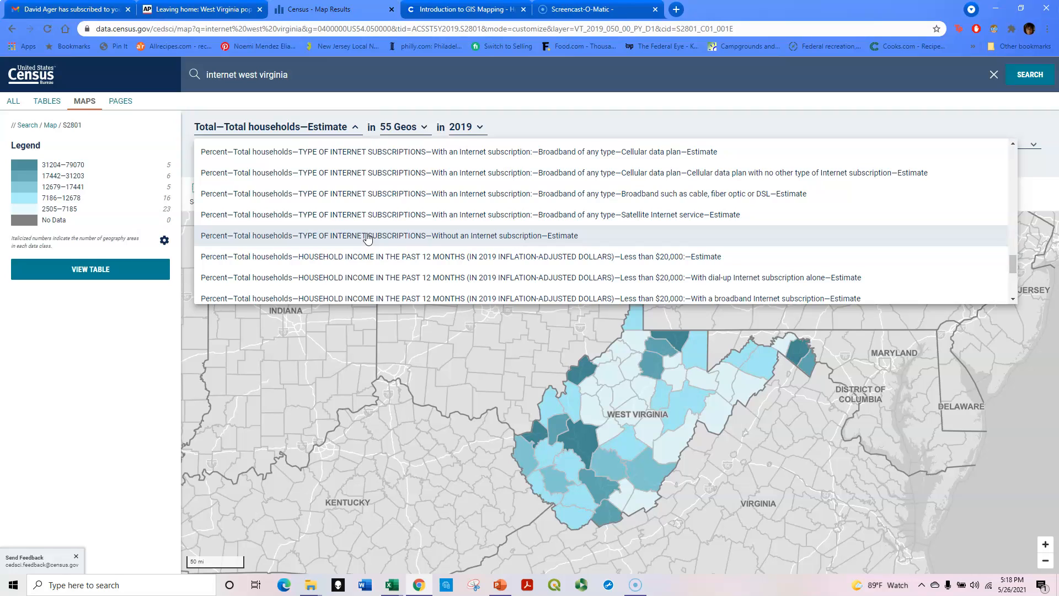
{"action": "left_click", "coordinate": [552, 238]}
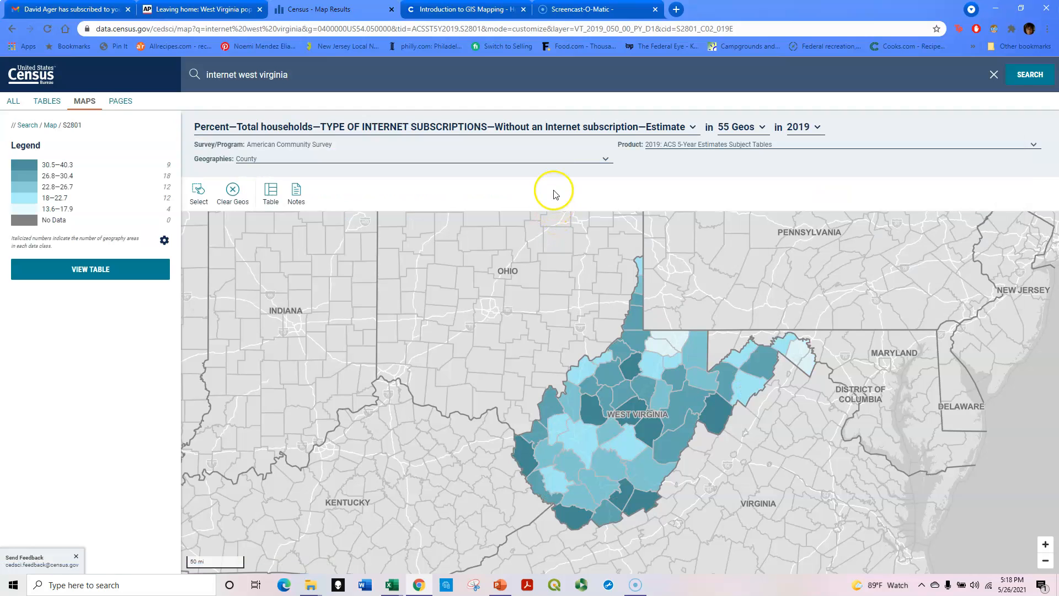
- Open the map legend settings and set the classification type to Quantile
{"action": "left_click", "coordinate": [165, 241]}
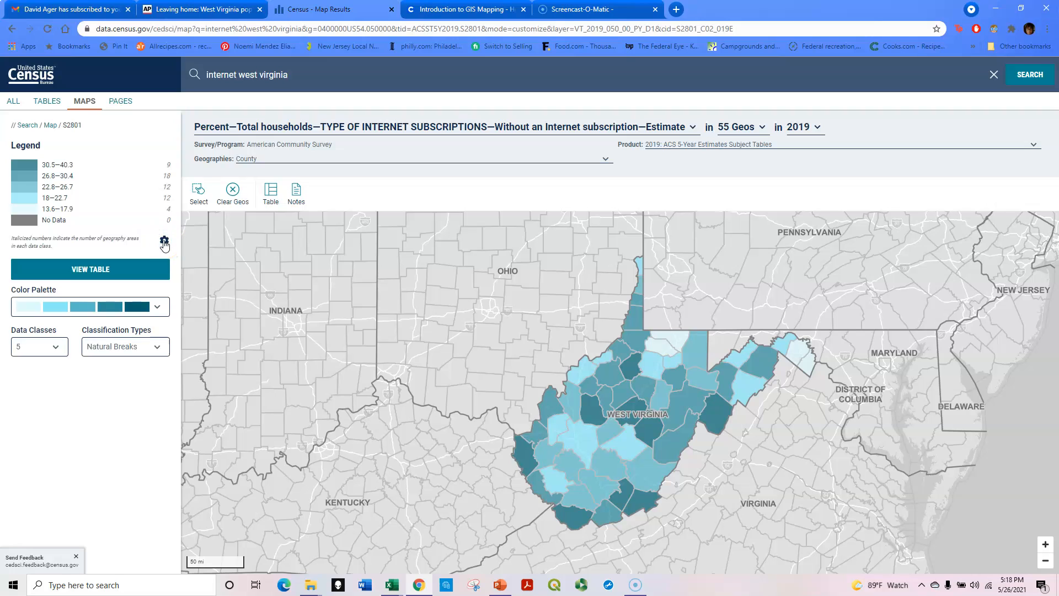
{"action": "left_click", "coordinate": [142, 347]}
{"action": "left_click", "coordinate": [141, 348]}
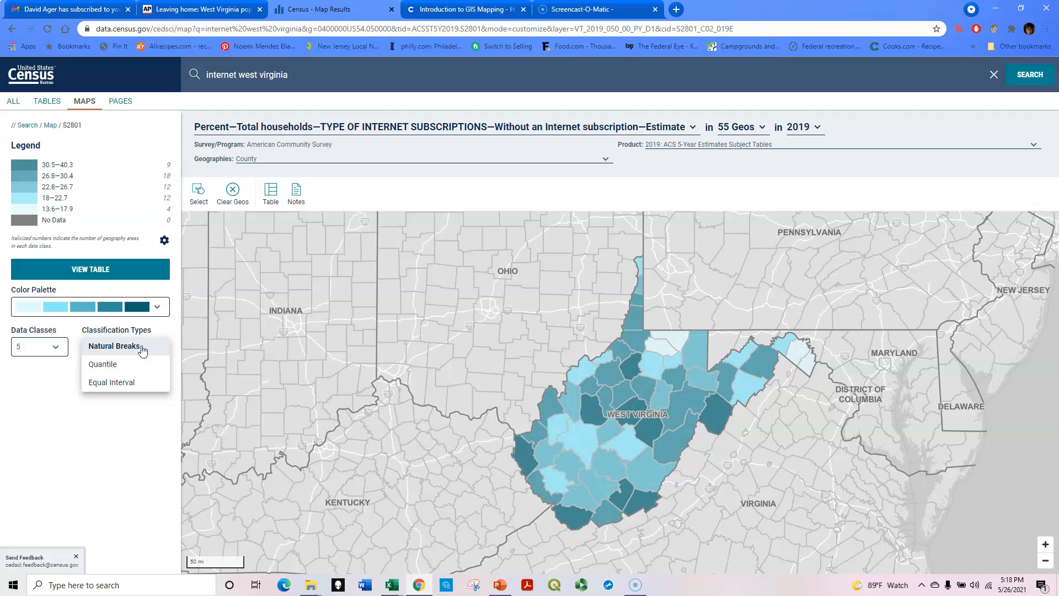
{"action": "left_click", "coordinate": [134, 364]}
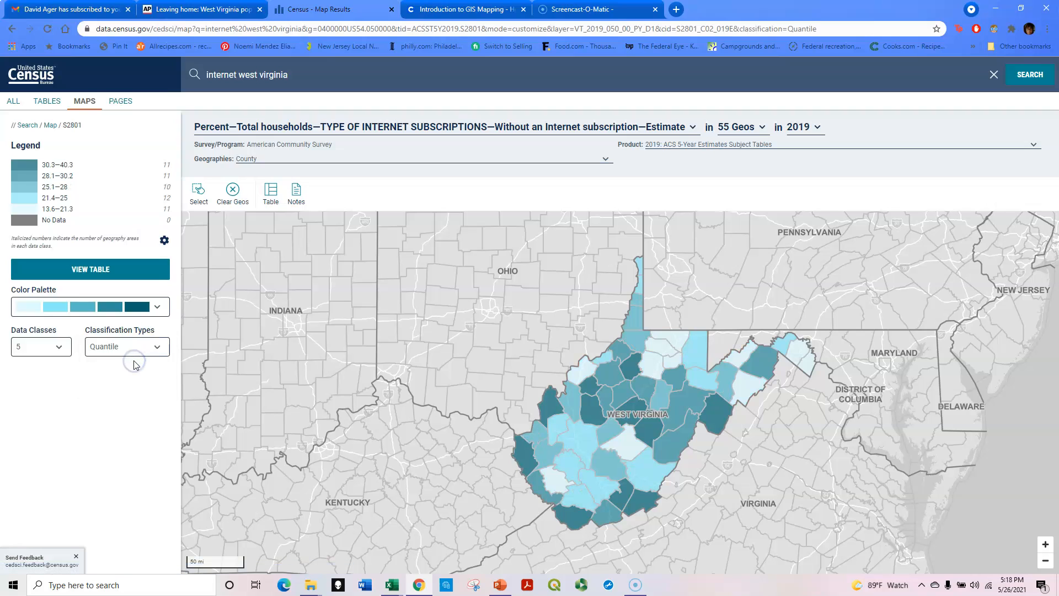
- Try the Equal Interval classification type and return to Quantile
{"action": "left_click", "coordinate": [138, 346]}
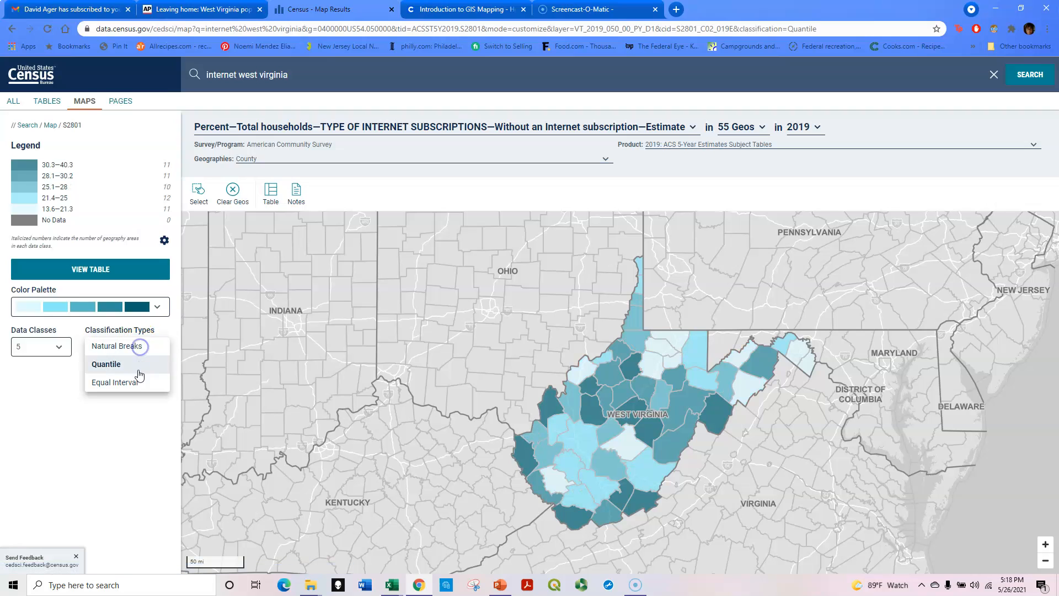
{"action": "left_click", "coordinate": [137, 384]}
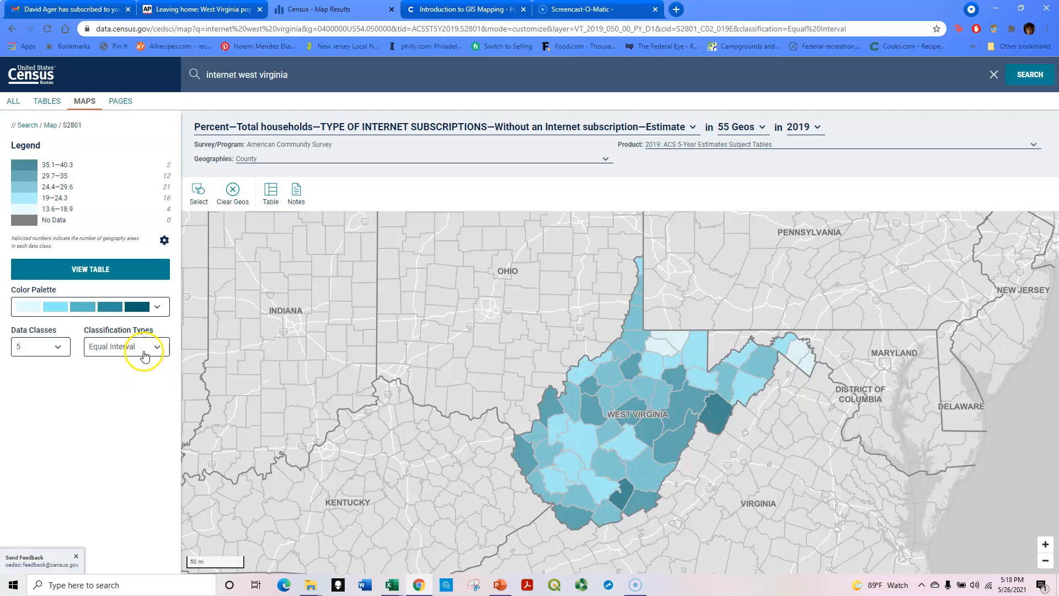
{"action": "left_click", "coordinate": [143, 348]}
{"action": "left_click", "coordinate": [144, 361]}
{"action": "left_click", "coordinate": [145, 350]}
{"action": "left_click", "coordinate": [143, 348]}
{"action": "left_click", "coordinate": [142, 349]}
{"action": "left_click", "coordinate": [142, 364]}
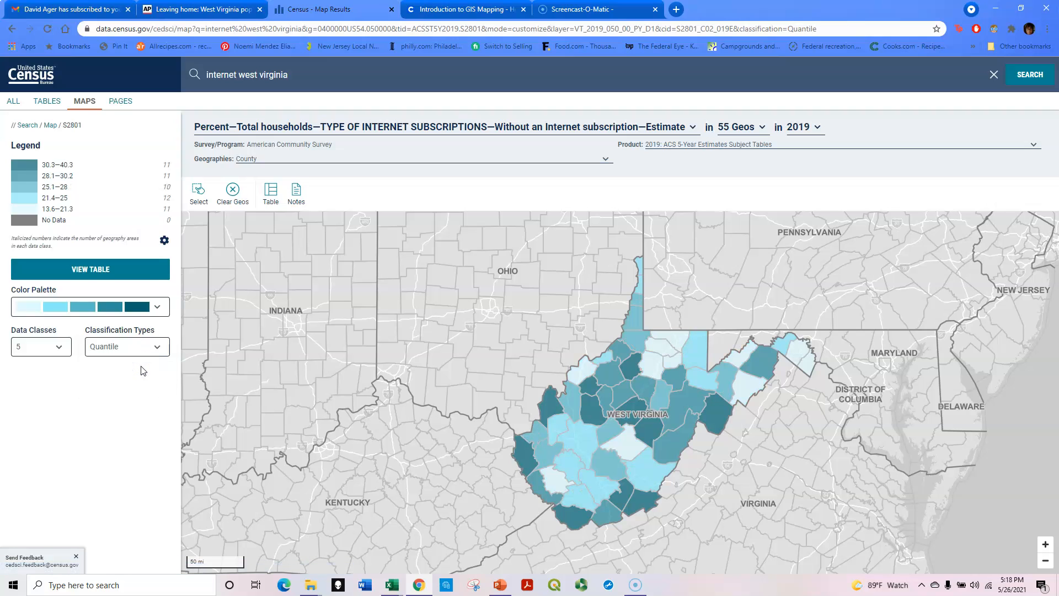
- Change the map's colour palette to the red sequential scheme
{"action": "left_click", "coordinate": [156, 342]}
{"action": "left_click", "coordinate": [158, 307]}
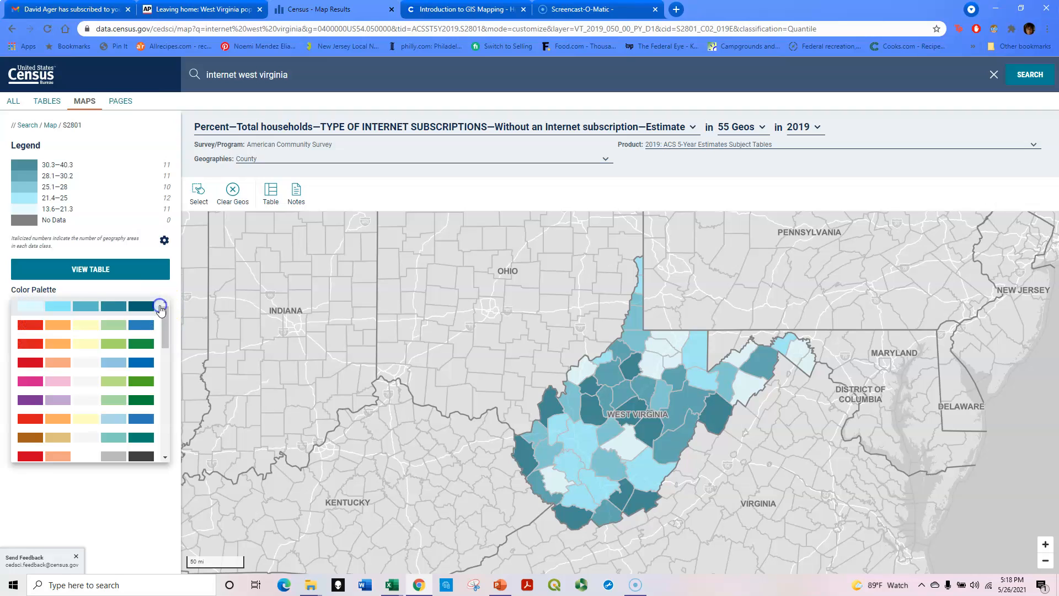
{"action": "scroll", "coordinate": [148, 337], "scroll_direction": "down", "scroll_amount": 5}
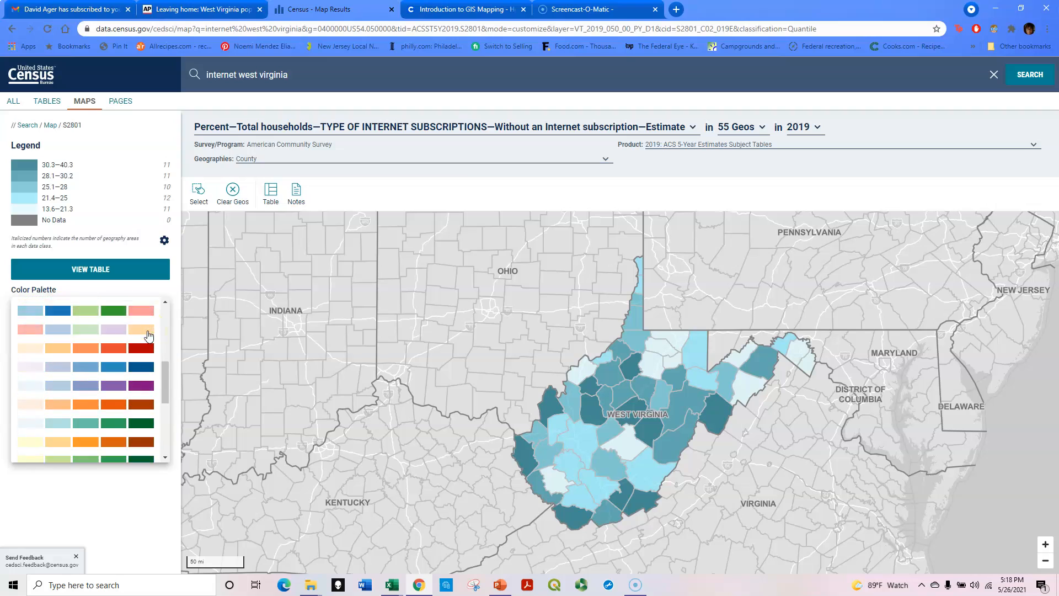
{"action": "left_click", "coordinate": [148, 368]}
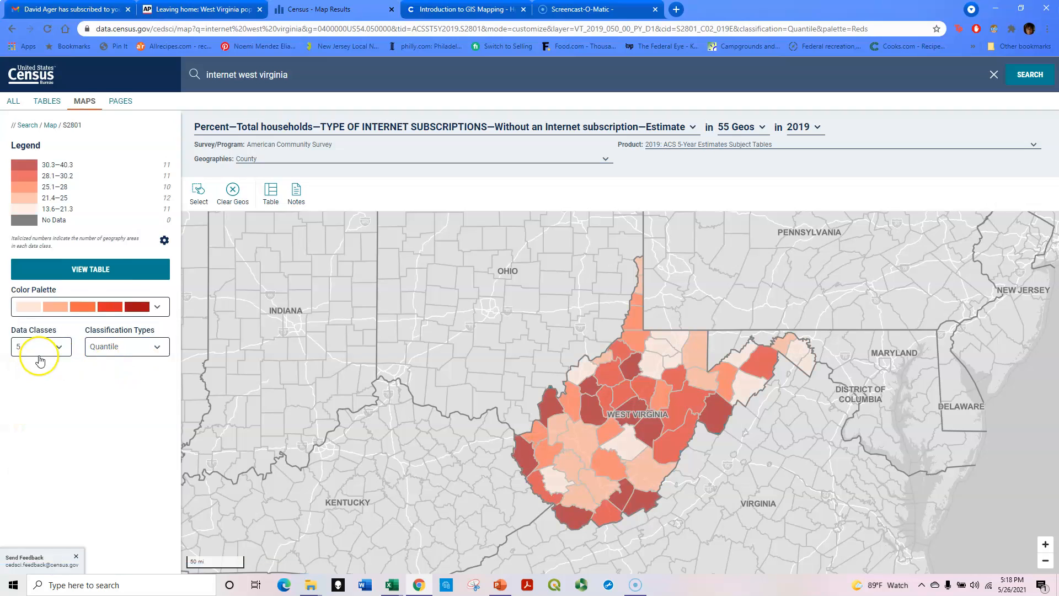
- Turn on the Select tool and inspect the county values for the western and southern West Virginia counties
{"action": "left_click", "coordinate": [199, 194]}
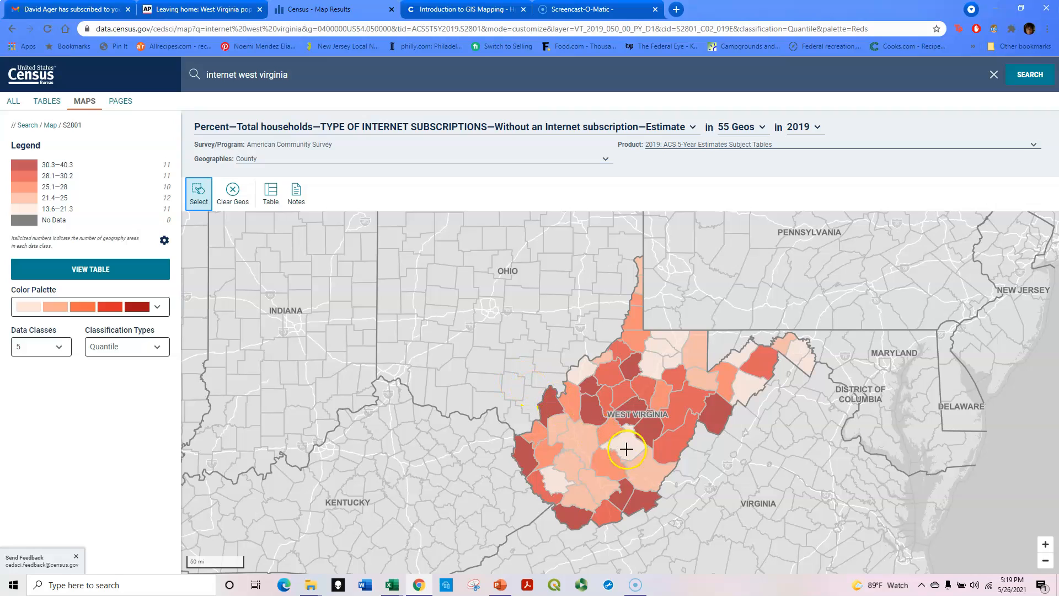
{"action": "left_click", "coordinate": [651, 432]}
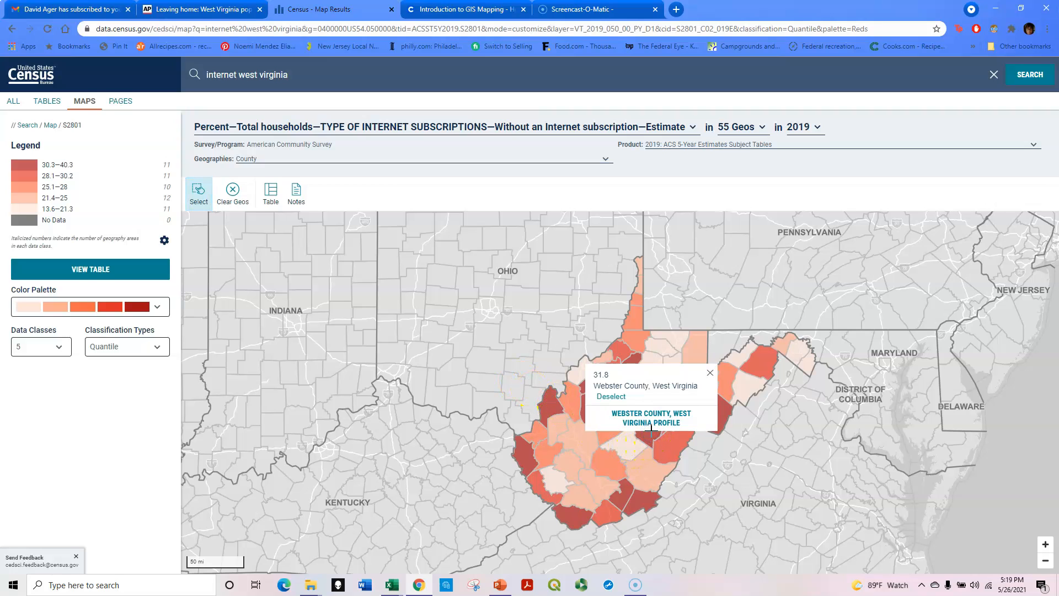
{"action": "left_click", "coordinate": [529, 455]}
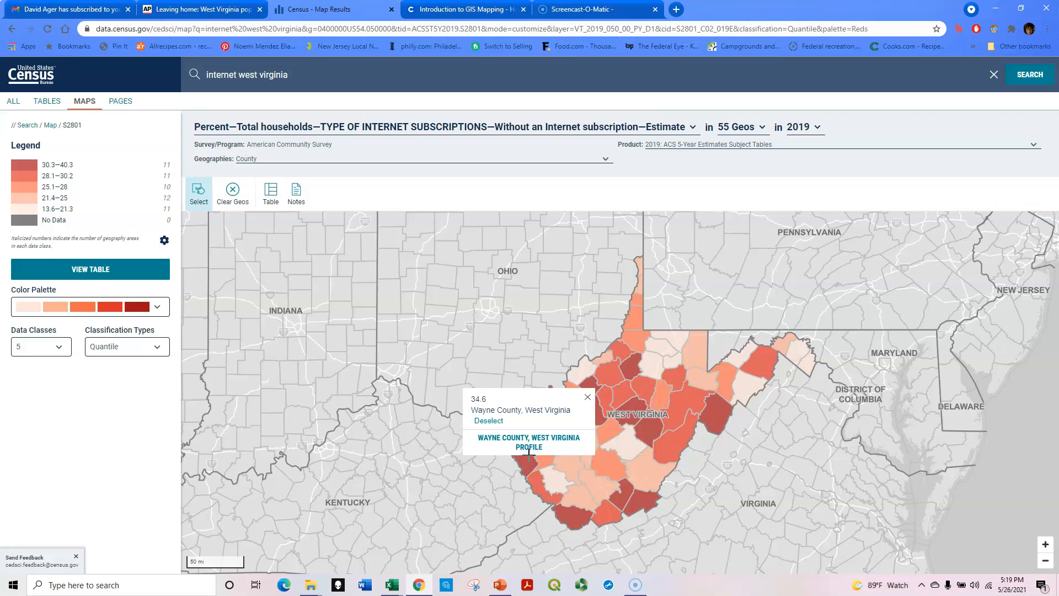
{"action": "left_click", "coordinate": [576, 520]}
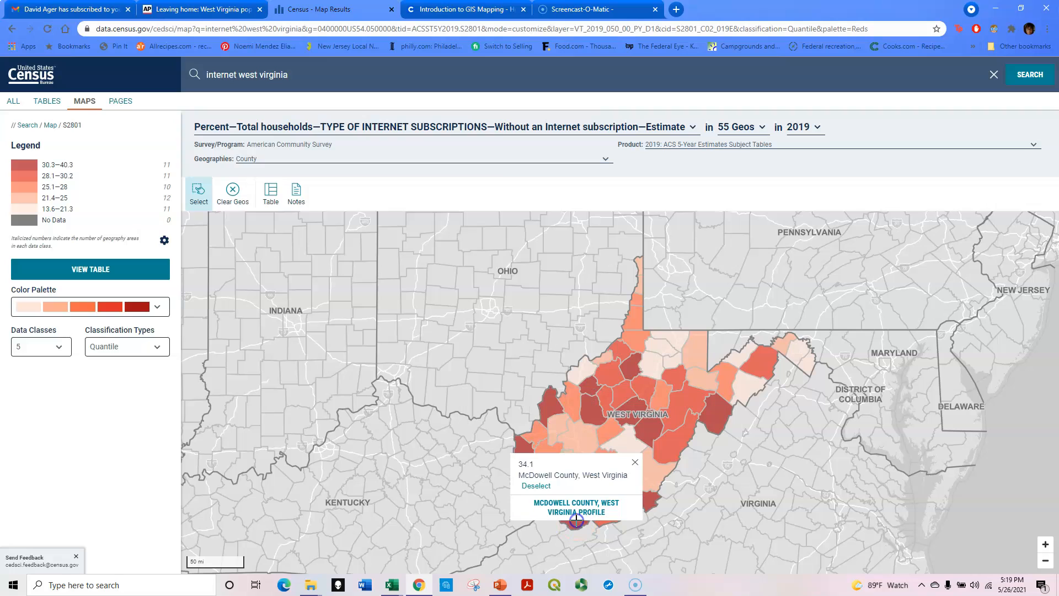
{"action": "left_click", "coordinate": [715, 420]}
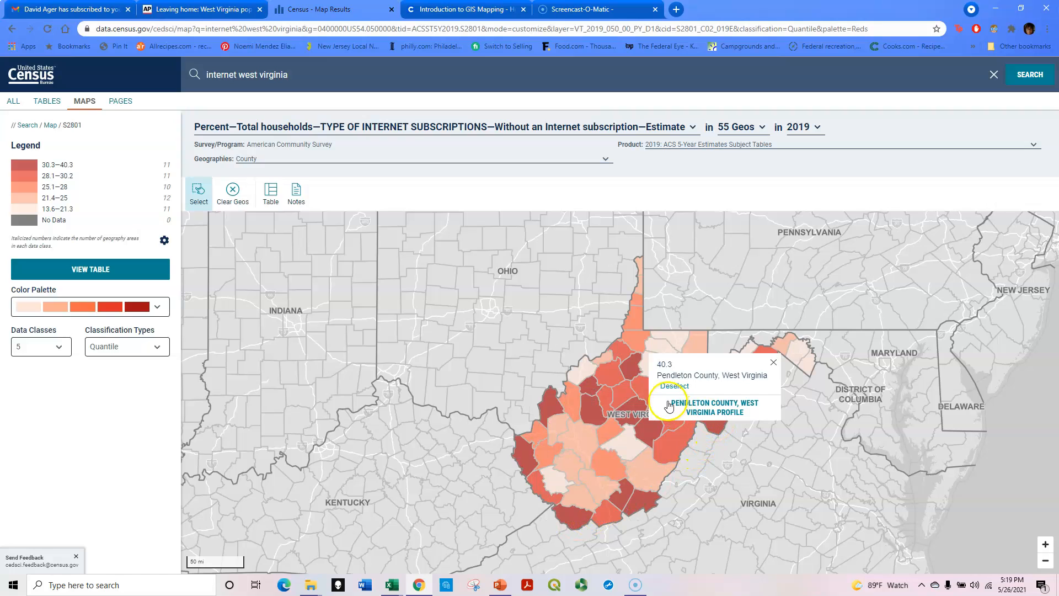
- Inspect the values of central and eastern panhandle counties, then close the county popup
{"action": "left_click", "coordinate": [605, 398]}
{"action": "left_click", "coordinate": [578, 445]}
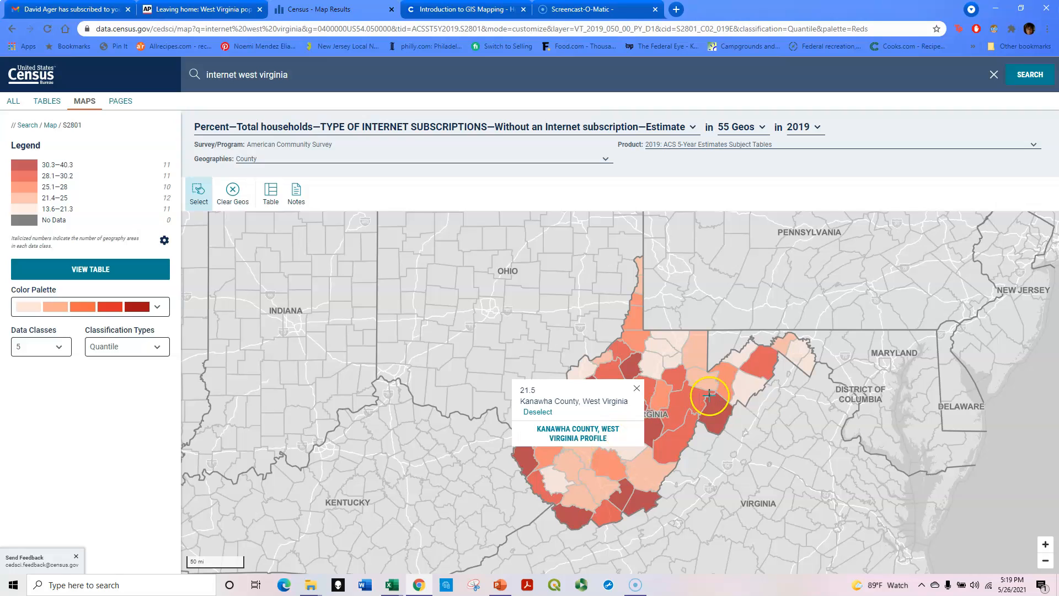
{"action": "left_click", "coordinate": [793, 351]}
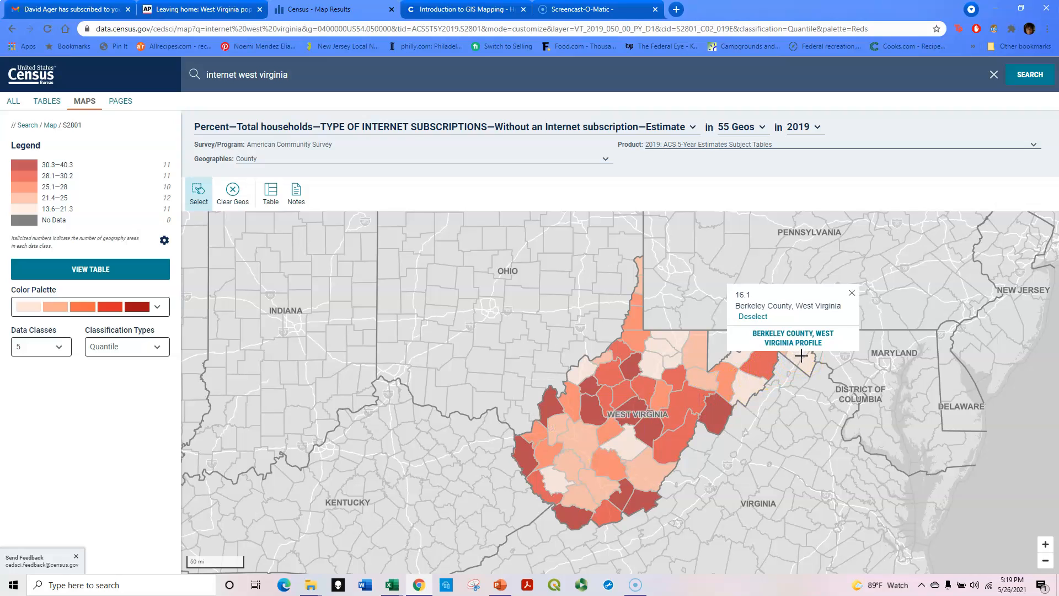
{"action": "left_click", "coordinate": [804, 363]}
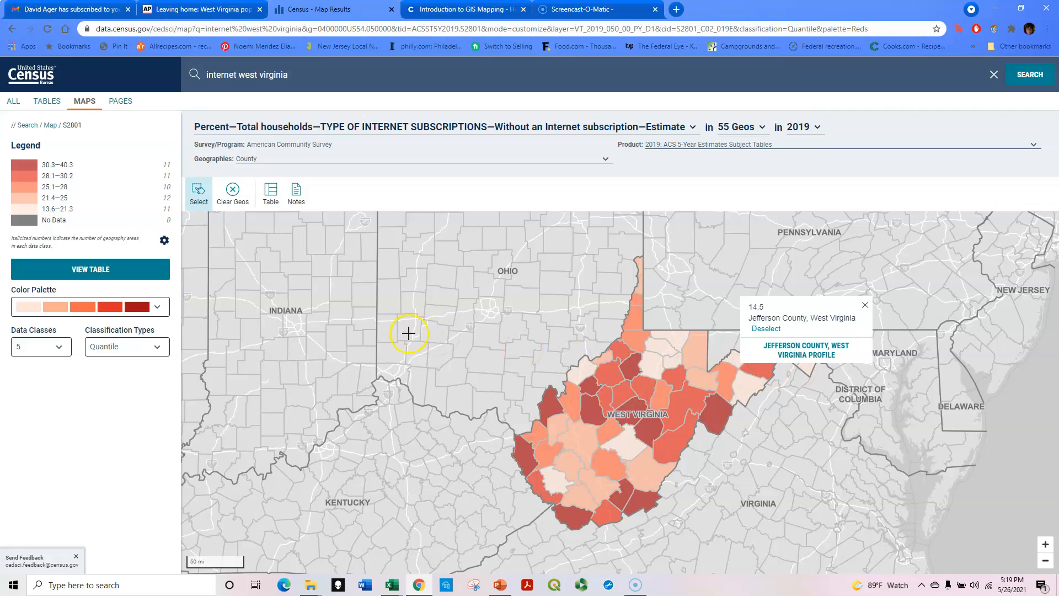
{"action": "left_click", "coordinate": [865, 305]}
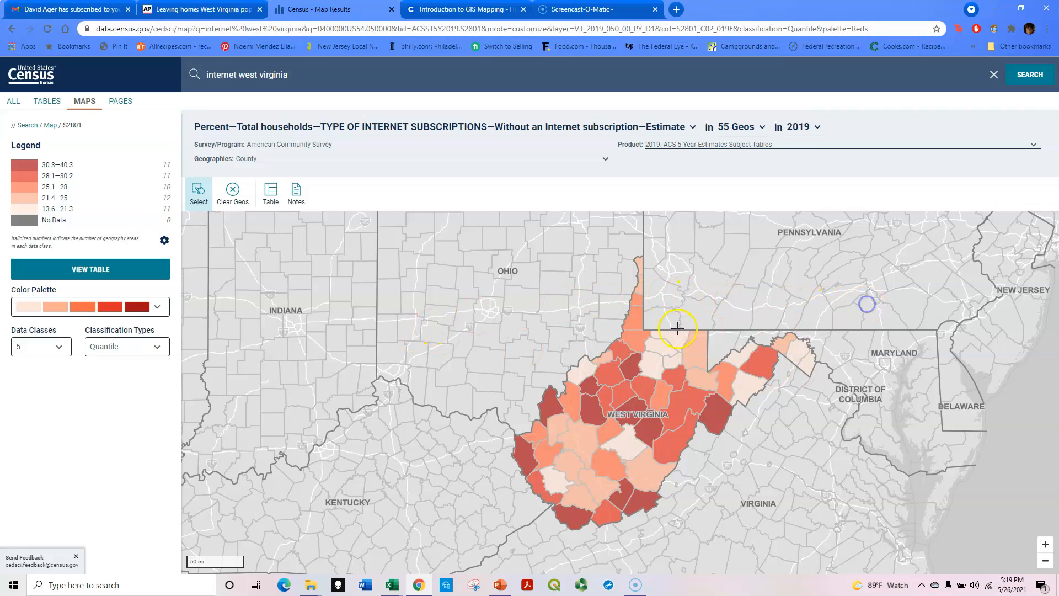